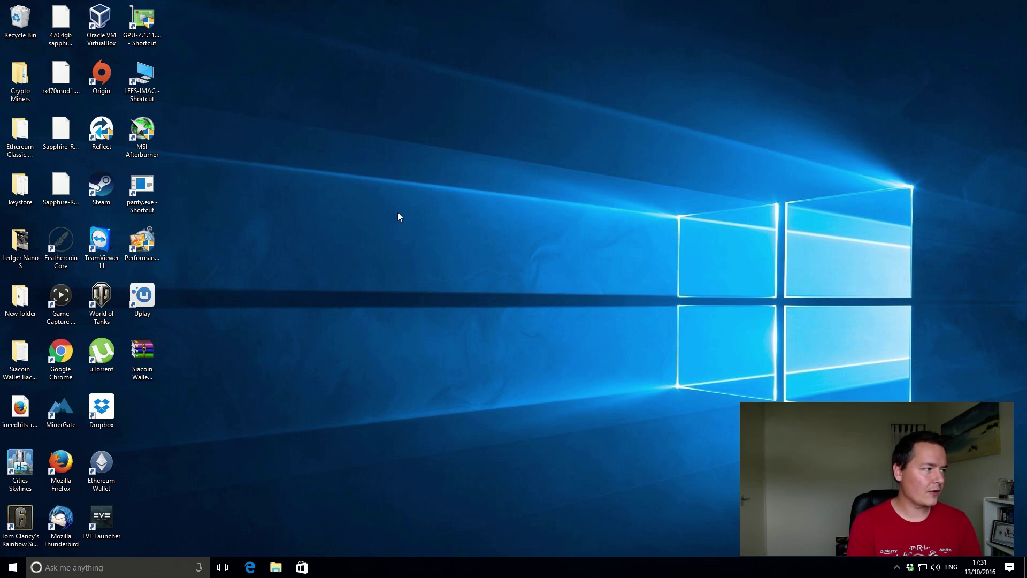
# - Open the ethminer-0.9.41-genoil-1.0.8 folder and view the ethermine start script in Notepad without changes
pyautogui.doubleClick(21, 77)
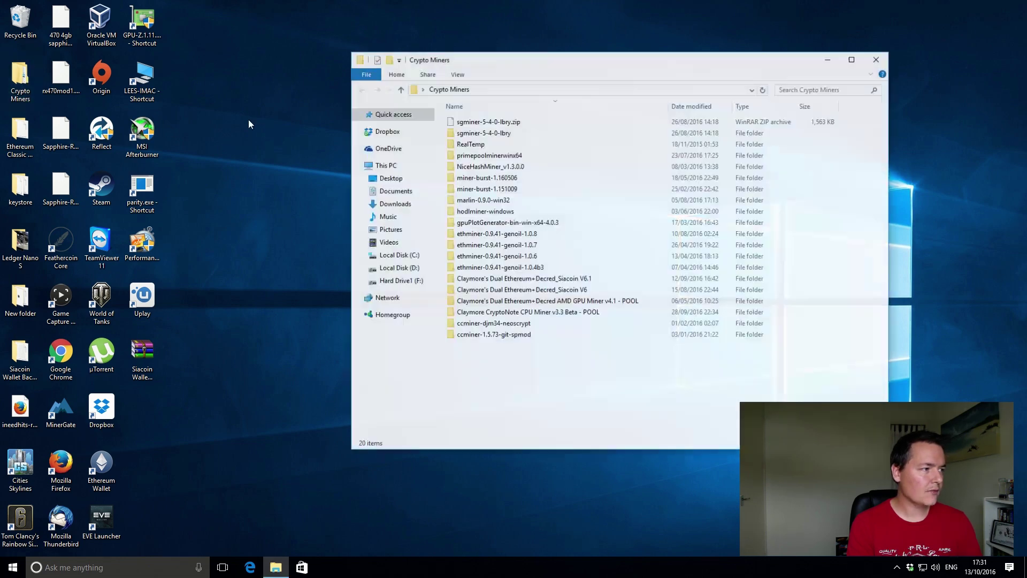
pyautogui.click(539, 235)
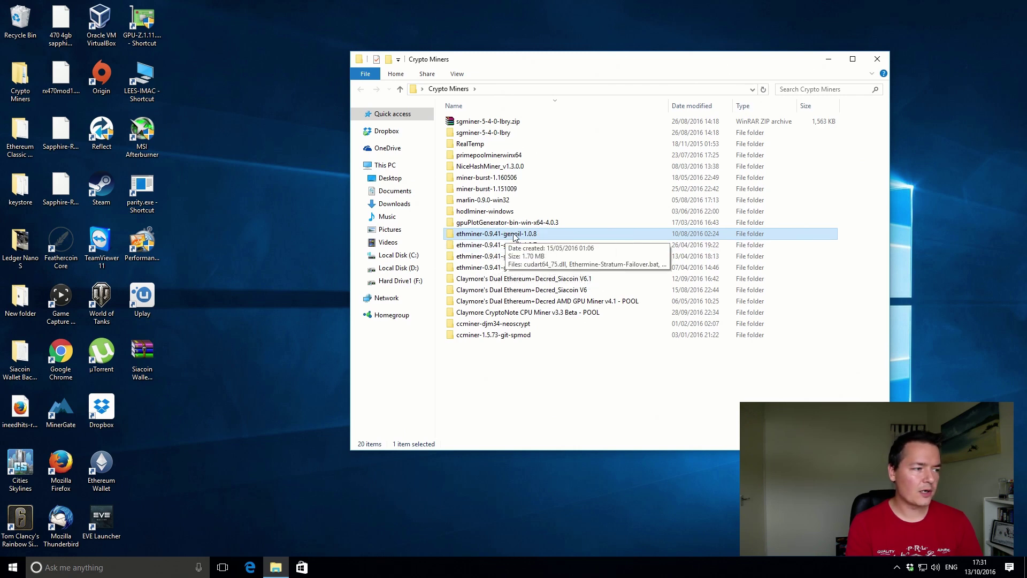
pyautogui.doubleClick(540, 238)
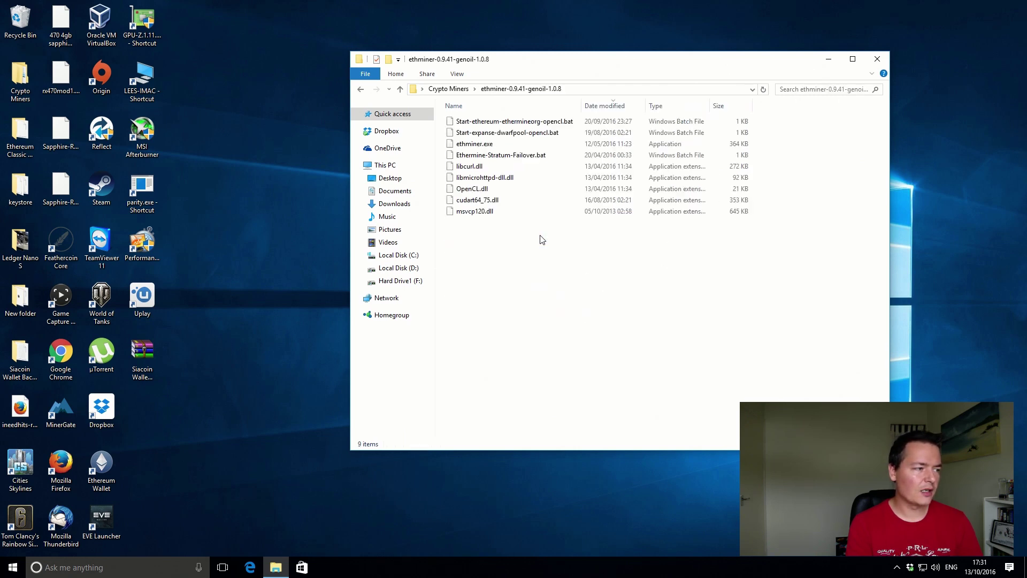
pyautogui.rightClick(548, 122)
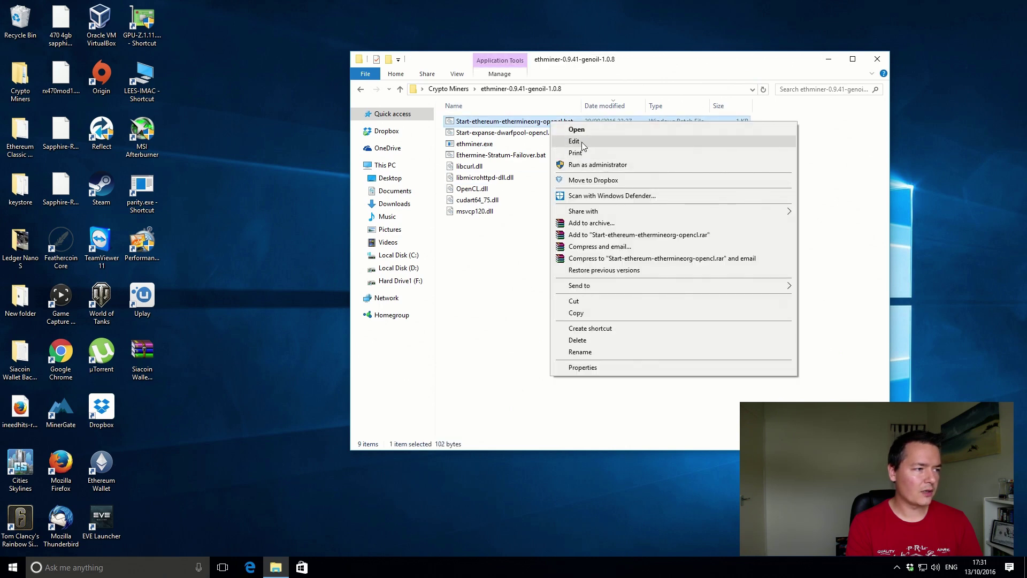
pyautogui.click(577, 142)
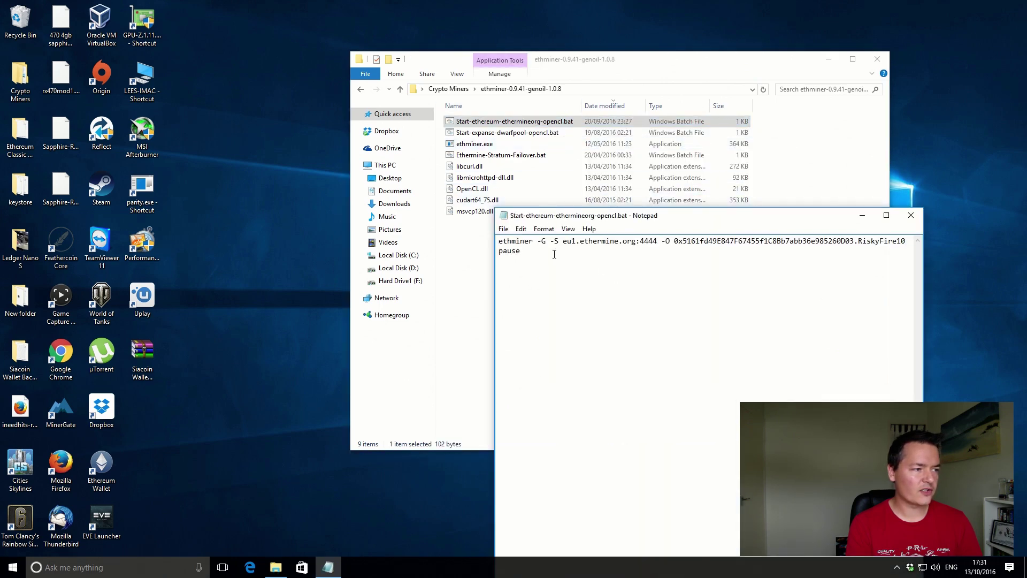
pyautogui.click(911, 215)
# - Run Start-ethereum-ethermineorg-opencl.bat so ethminer starts mining on eu1.ethermine.org
pyautogui.click(563, 296)
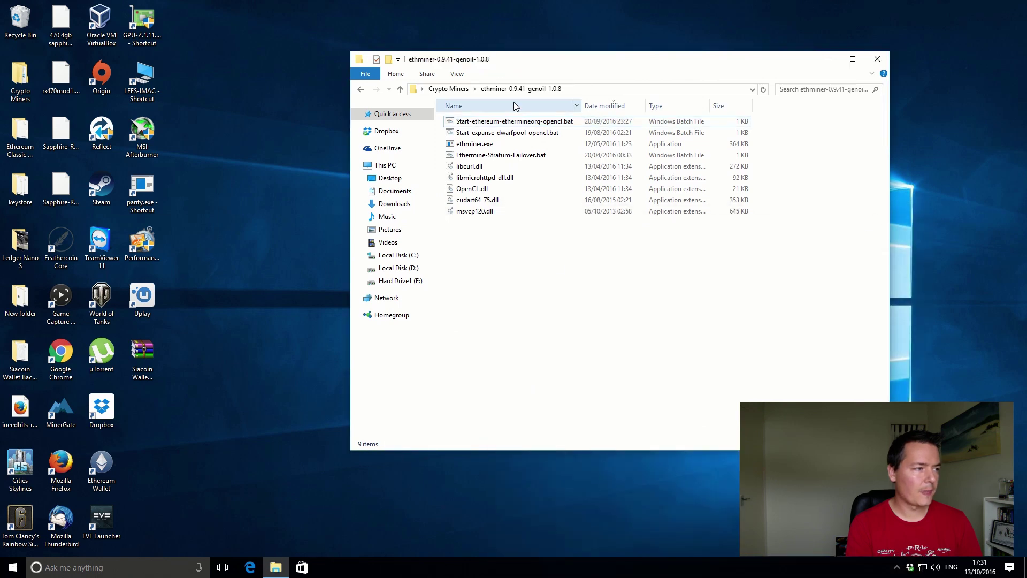
pyautogui.doubleClick(529, 122)
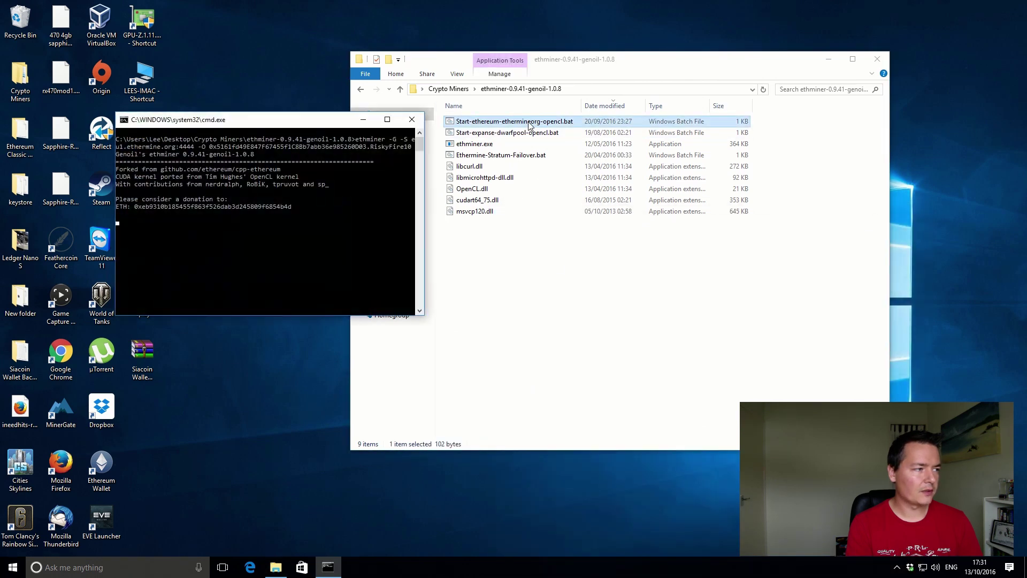
pyautogui.click(531, 284)
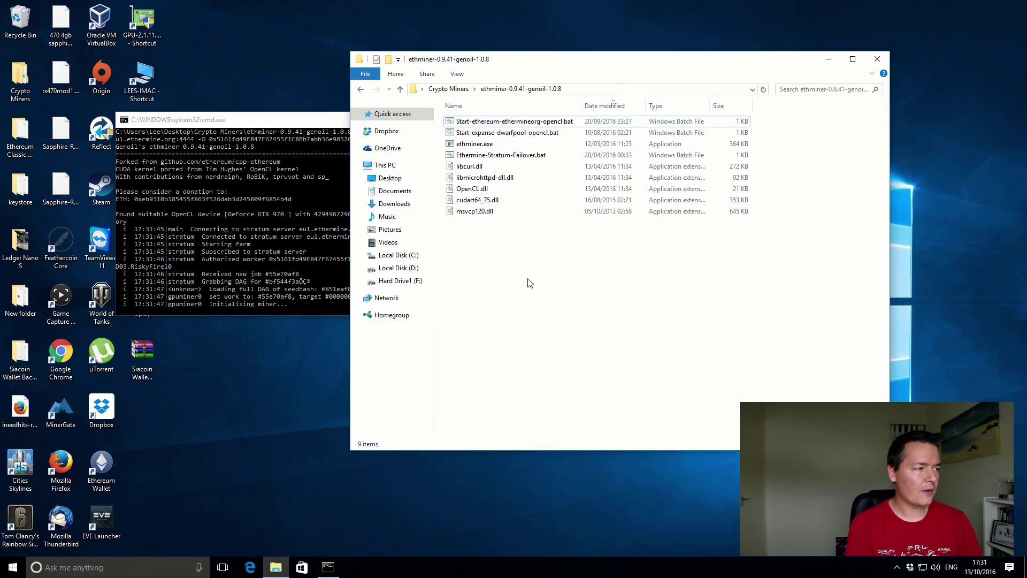
pyautogui.click(238, 115)
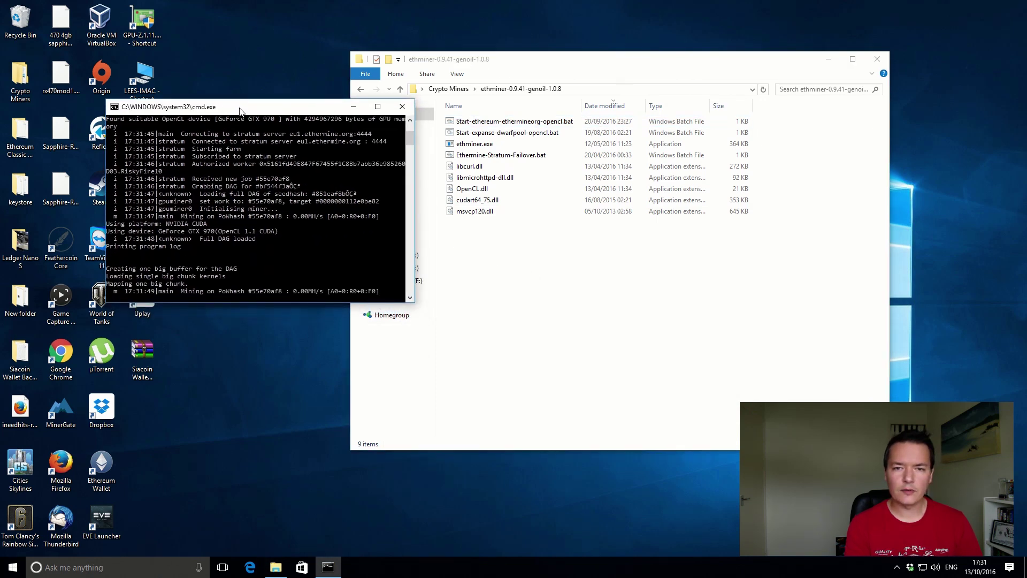
pyautogui.click(529, 284)
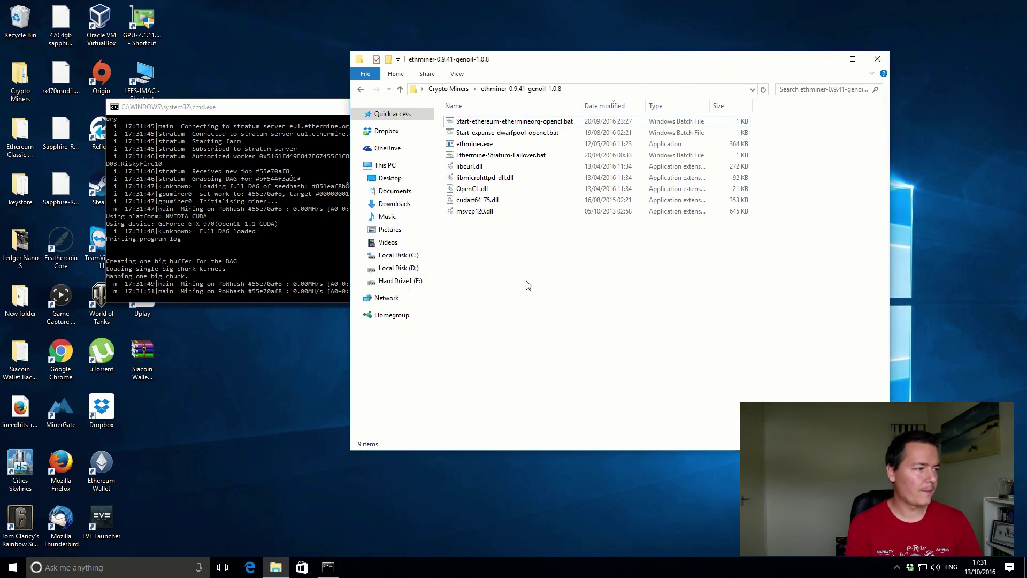
pyautogui.click(403, 192)
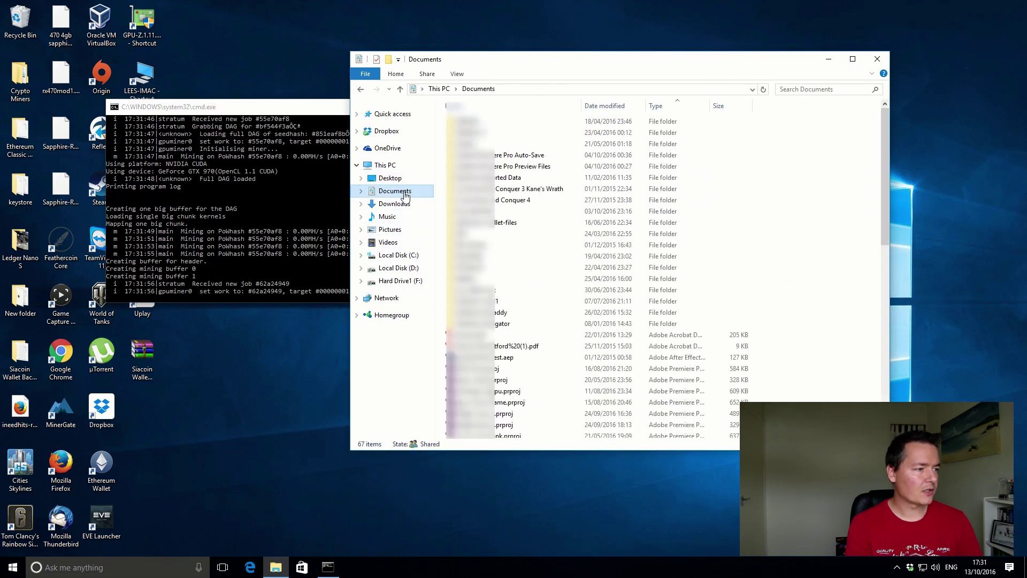
pyautogui.moveTo(888, 227); pyautogui.dragTo(877, 386)
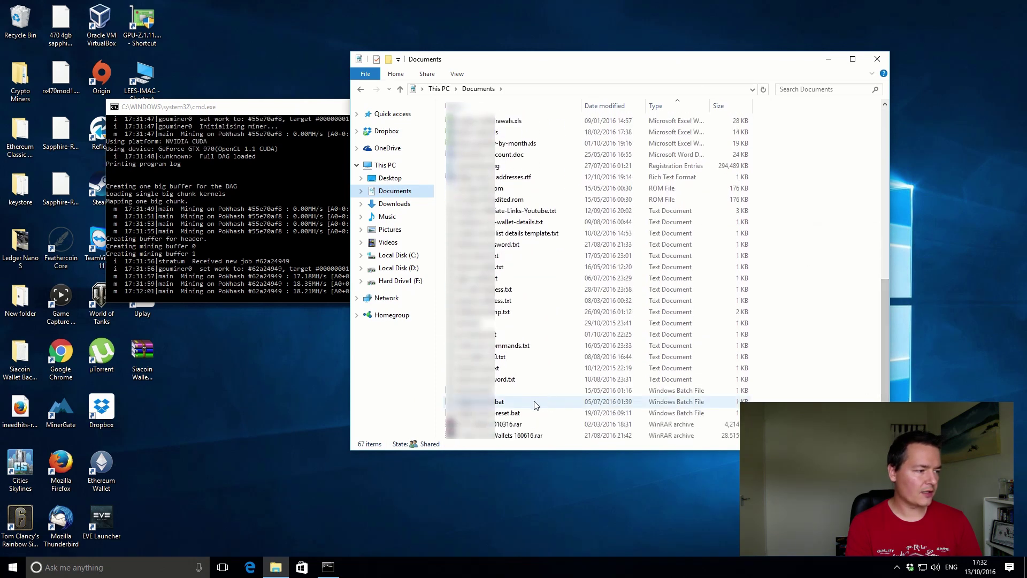
pyautogui.click(495, 404)
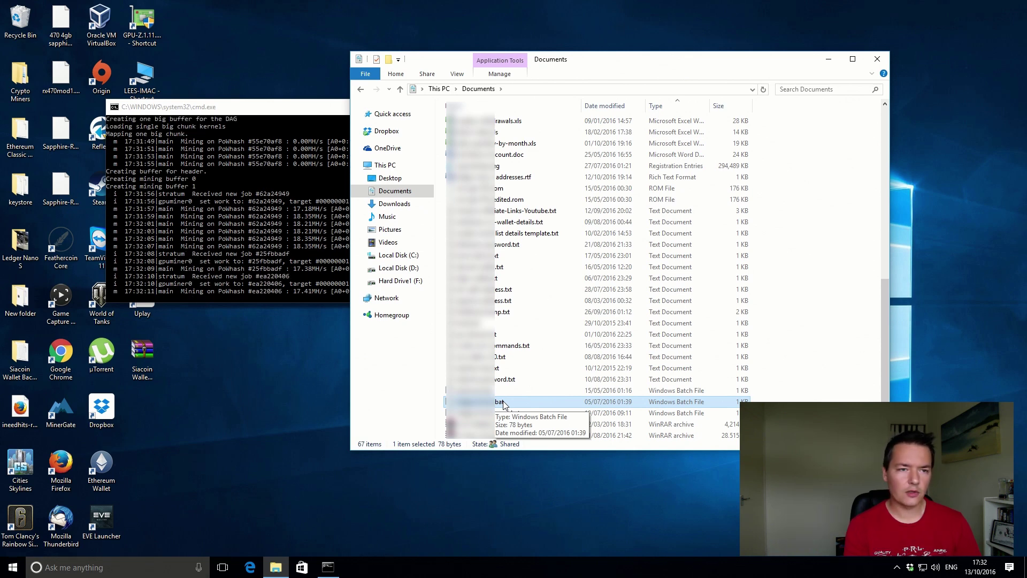
pyautogui.rightClick(496, 401)
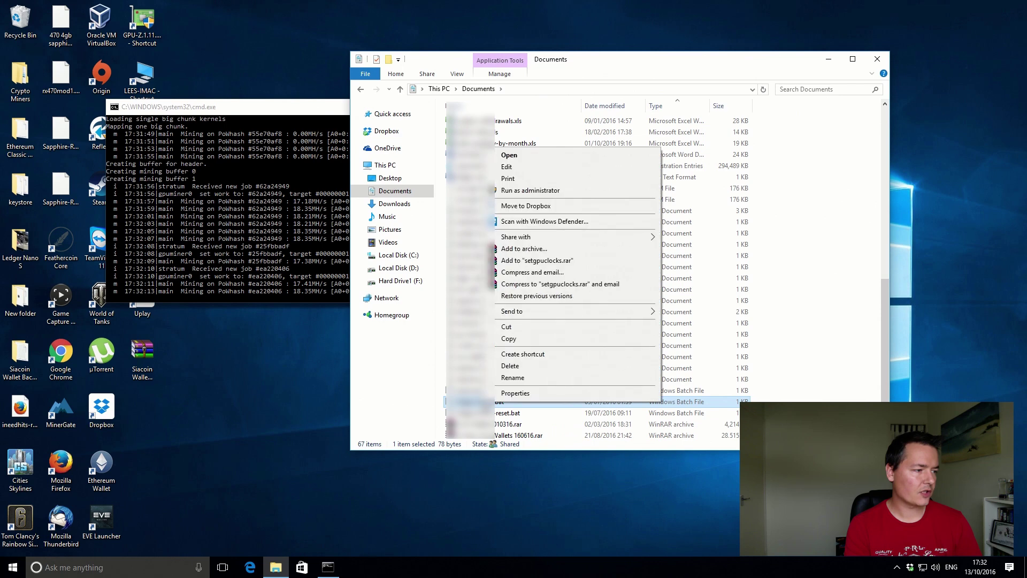
pyautogui.click(507, 166)
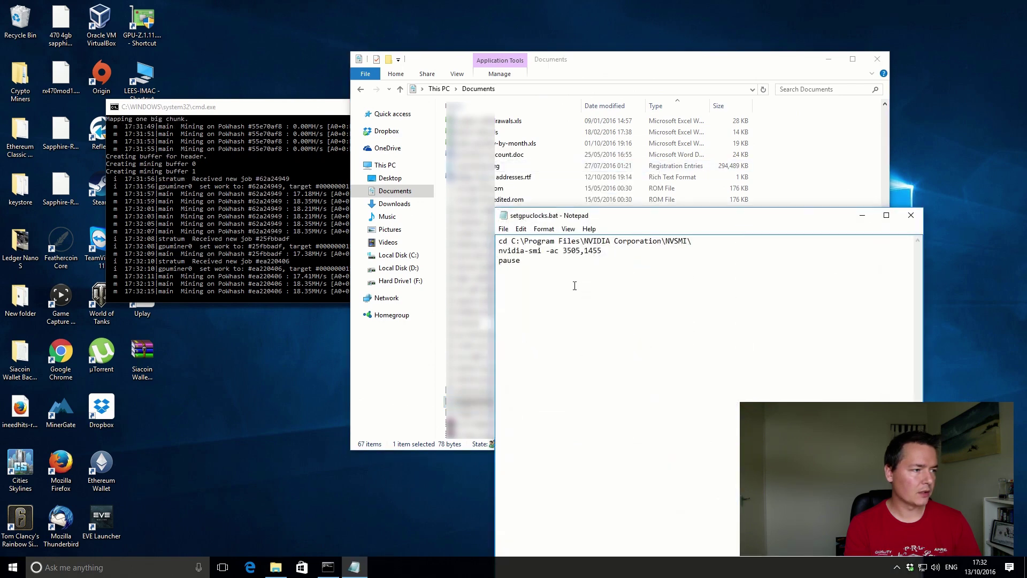
pyautogui.moveTo(498, 241); pyautogui.dragTo(692, 241)
pyautogui.click(666, 251)
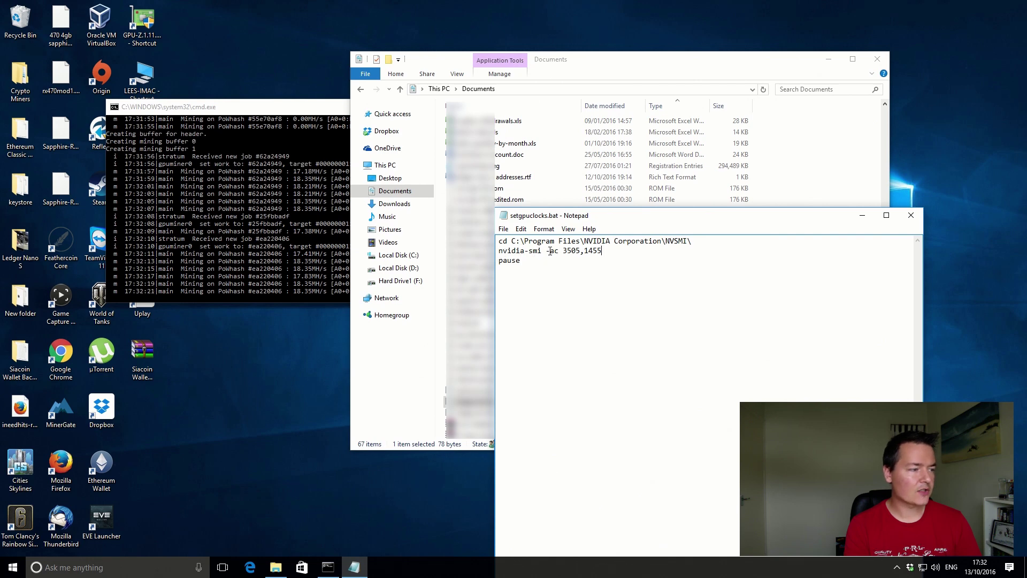
pyautogui.moveTo(546, 251); pyautogui.dragTo(601, 250)
pyautogui.click(604, 251)
pyautogui.click(603, 251)
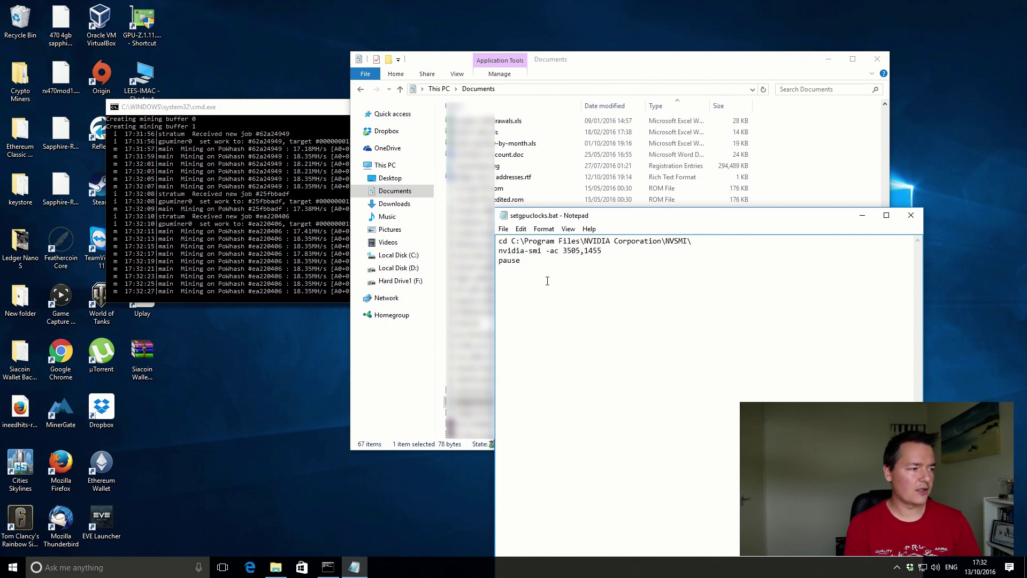
pyautogui.moveTo(546, 280); pyautogui.dragTo(499, 261)
pyautogui.click(620, 278)
pyautogui.click(912, 215)
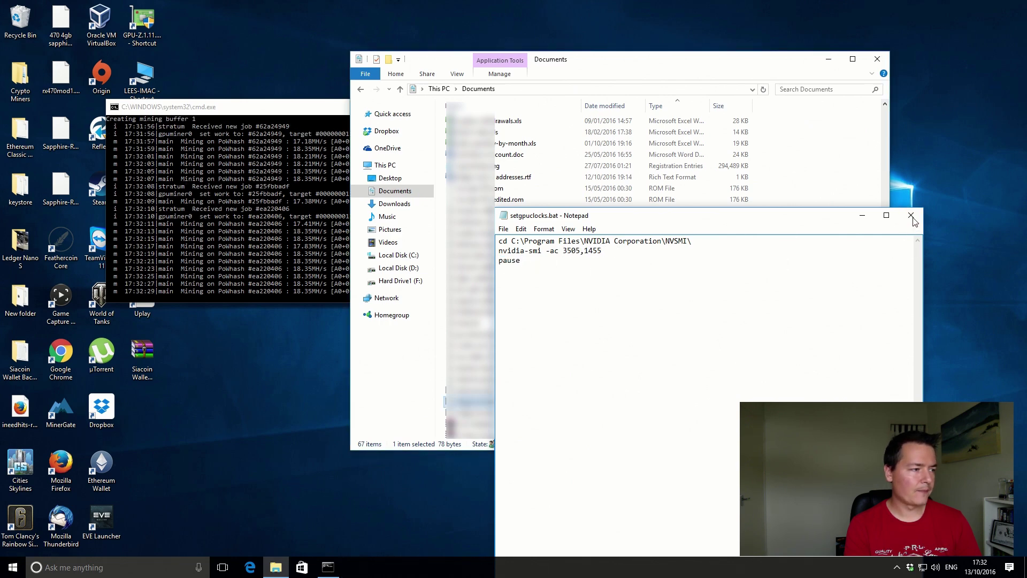
# - Run setgpuclocks.bat as administrator to set application clocks to MEM 3505 / SM 1455
pyautogui.rightClick(501, 403)
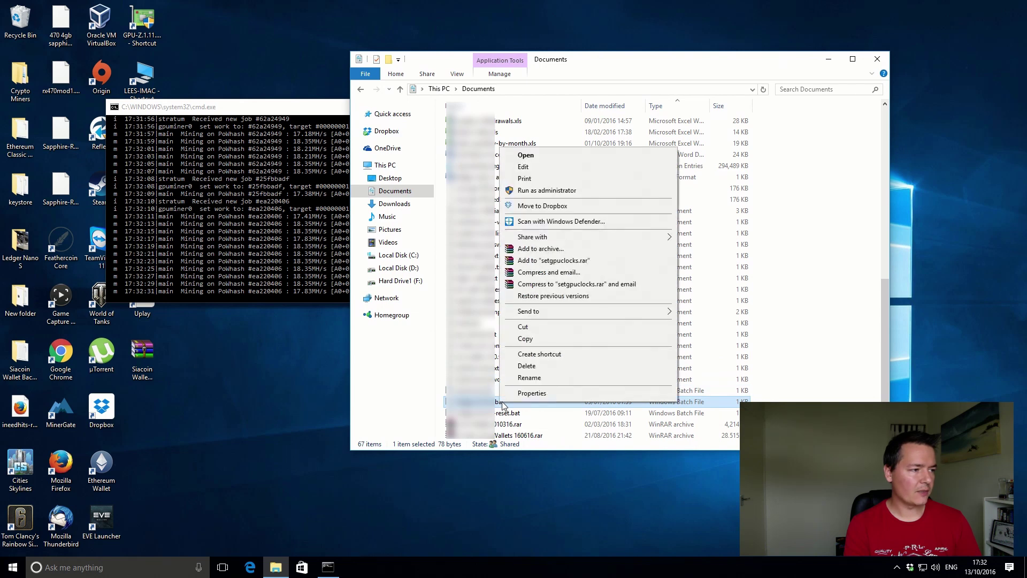
pyautogui.click(547, 191)
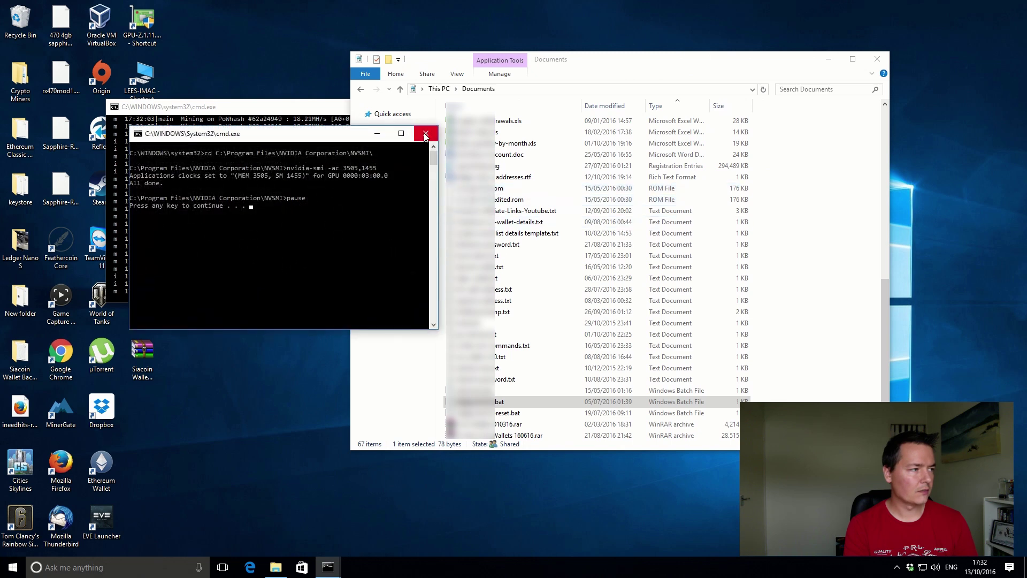
pyautogui.click(426, 134)
pyautogui.click(302, 118)
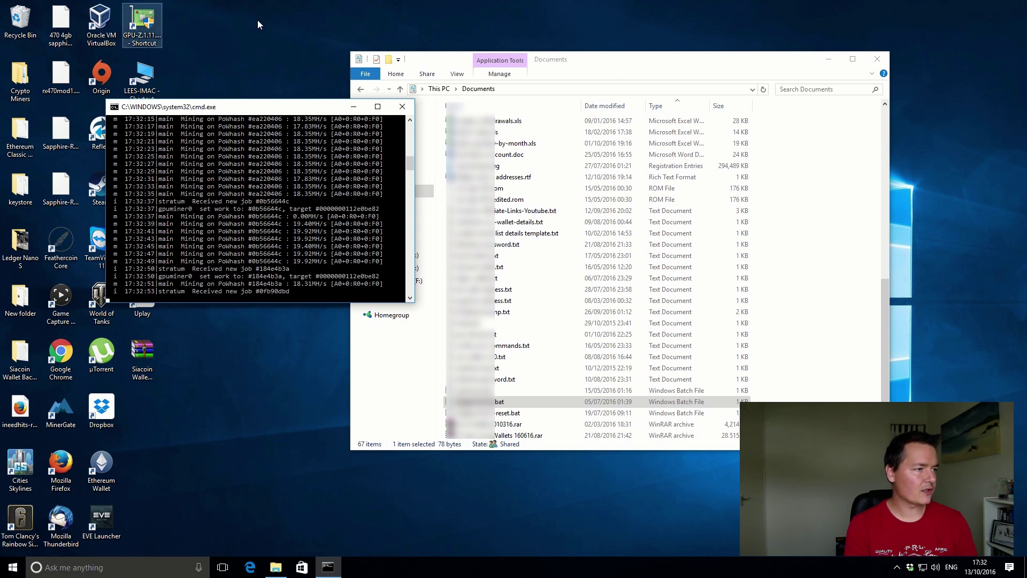
# - Close the Documents window and launch GPU-Z and MSI Afterburner from the desktop
pyautogui.click(878, 60)
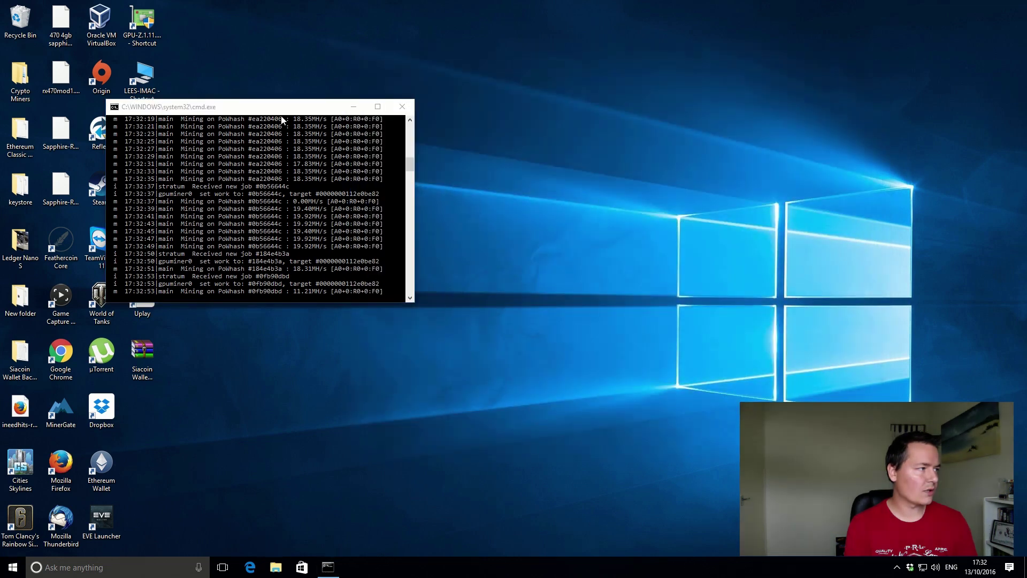
pyautogui.doubleClick(150, 23)
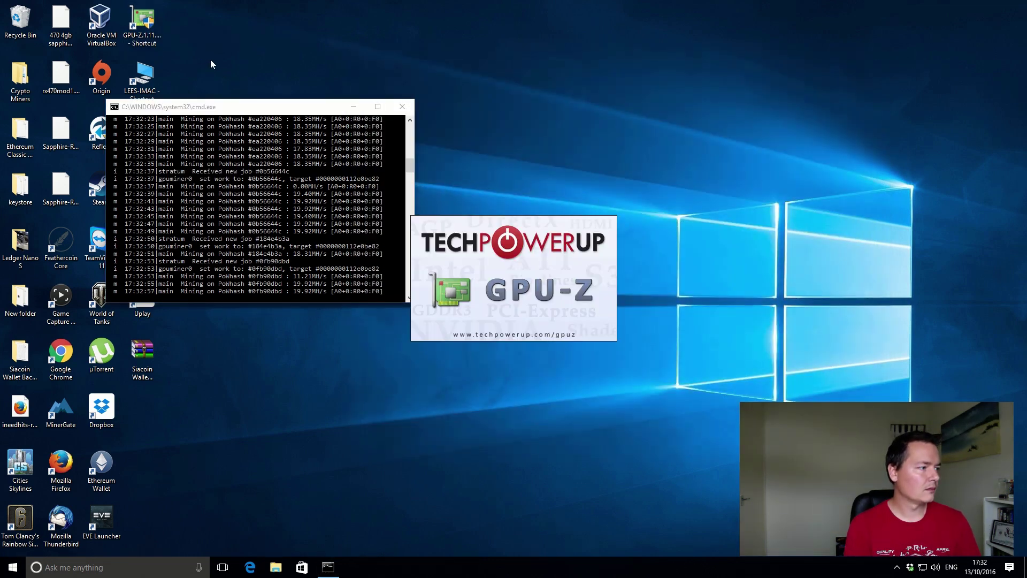
pyautogui.click(354, 107)
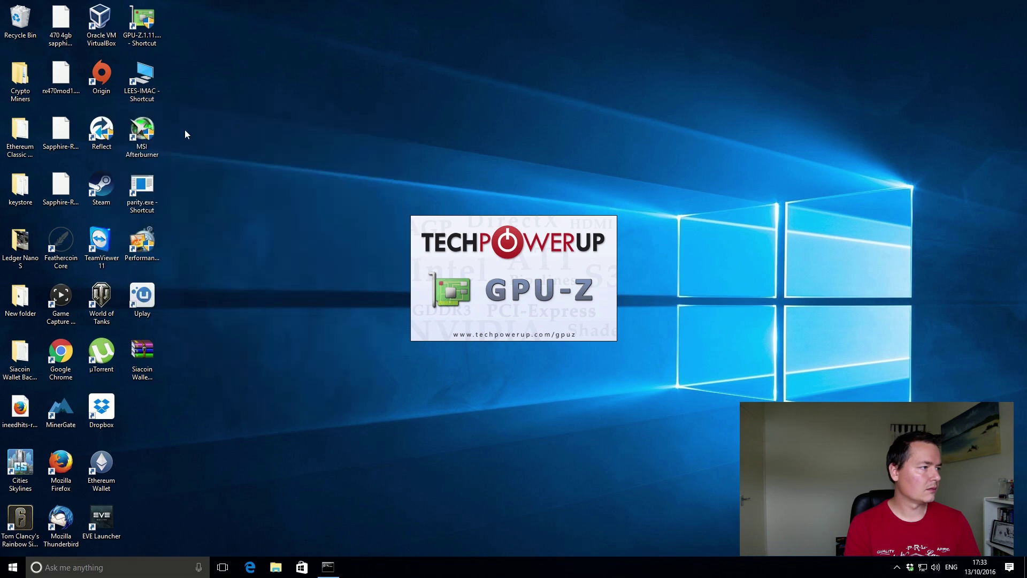
pyautogui.doubleClick(149, 128)
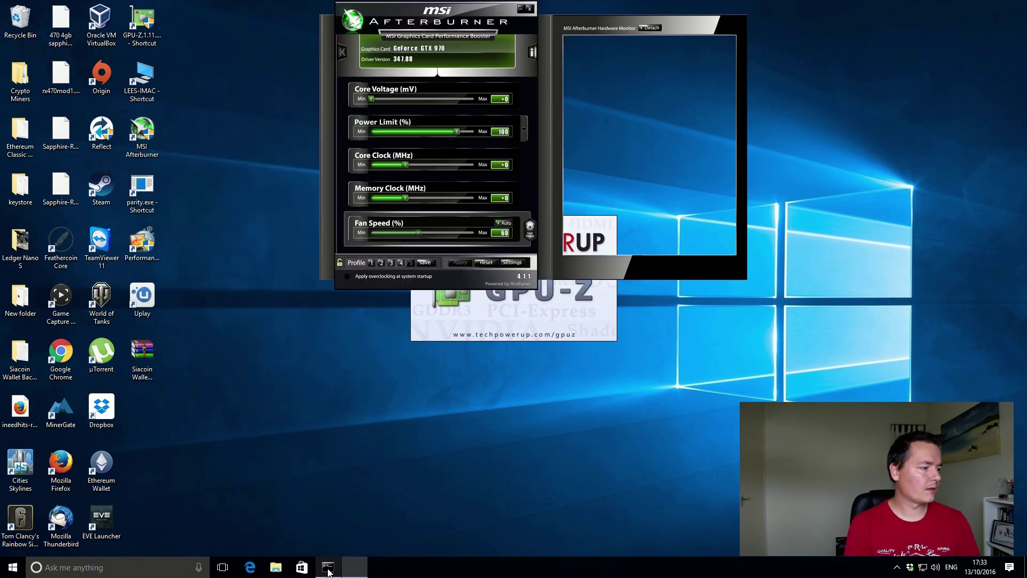
# - Place the miner console top-left, detach Afterburner's hardware monitor, and bring GPU-Z forward
pyautogui.click(328, 568)
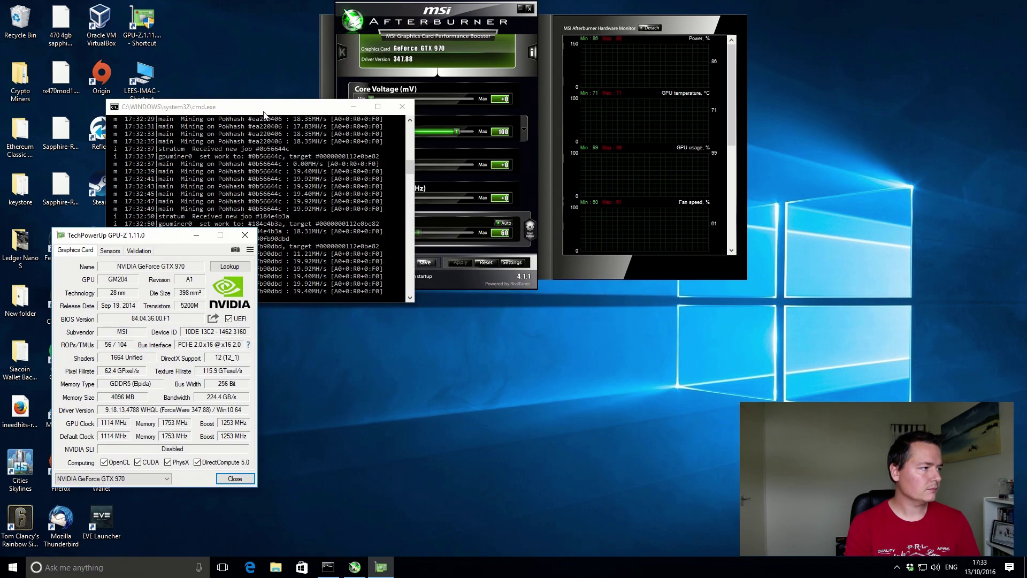
pyautogui.moveTo(262, 110); pyautogui.dragTo(171, 23)
pyautogui.click(651, 27)
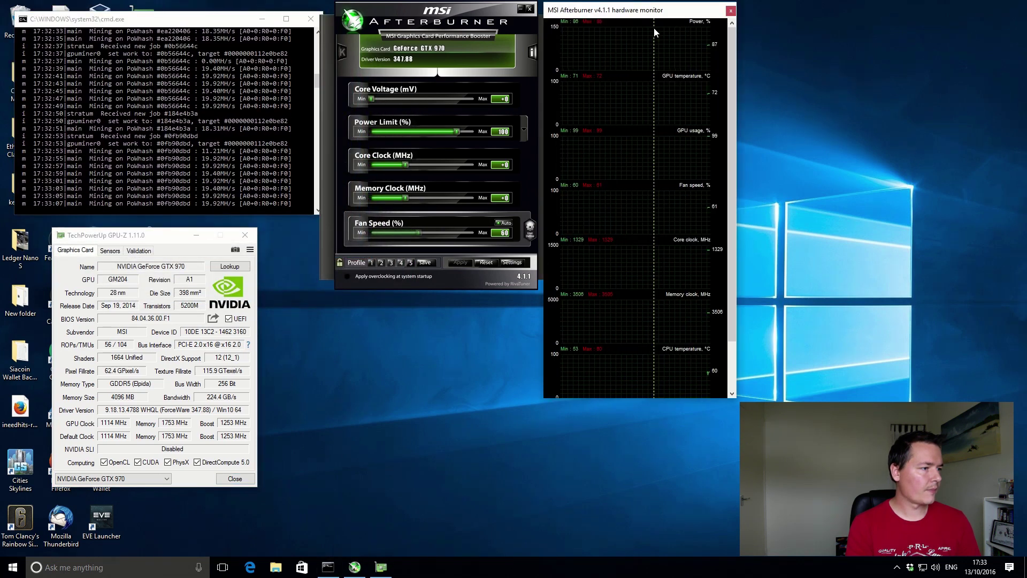
pyautogui.click(157, 239)
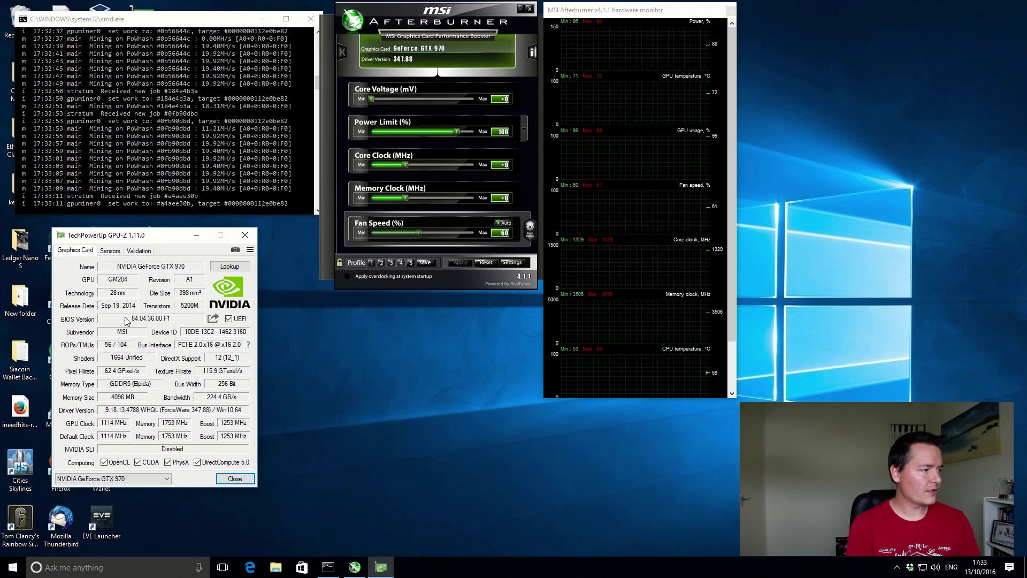
pyautogui.moveTo(159, 272)
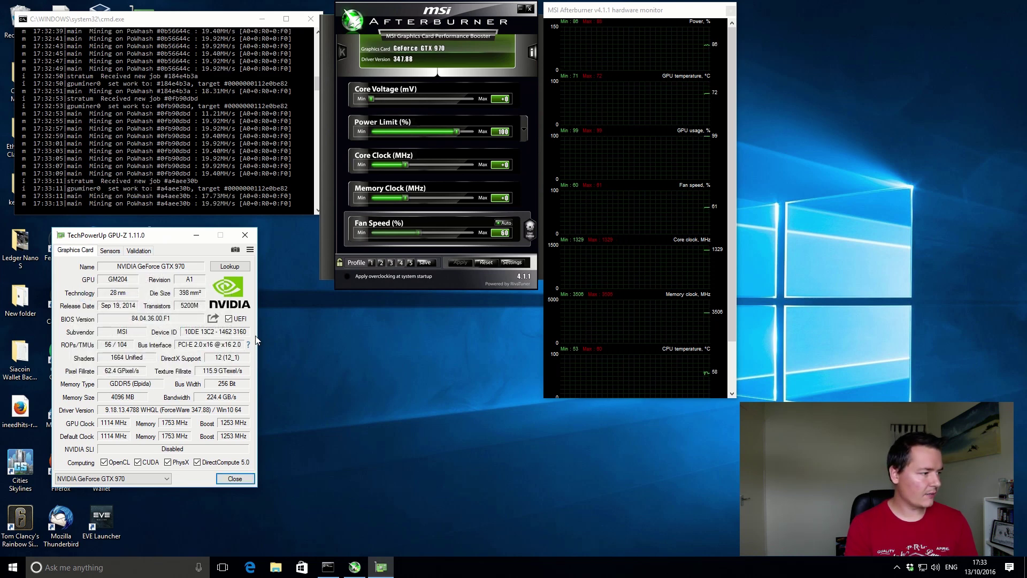
# - Switch GPU-Z to its Sensors tab to watch live clocks, temperature, fan, load and power
pyautogui.click(111, 252)
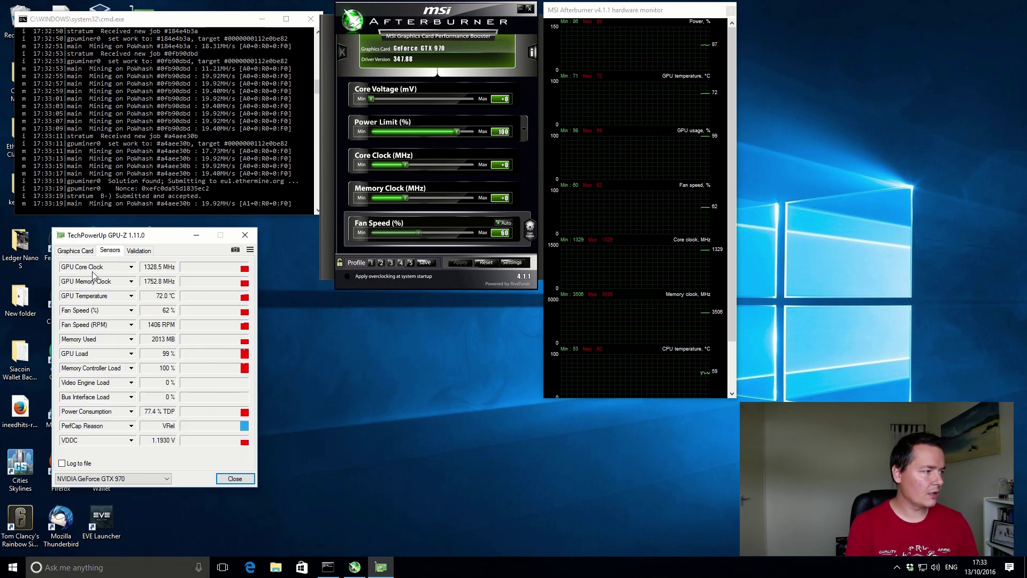
pyautogui.moveTo(82, 286)
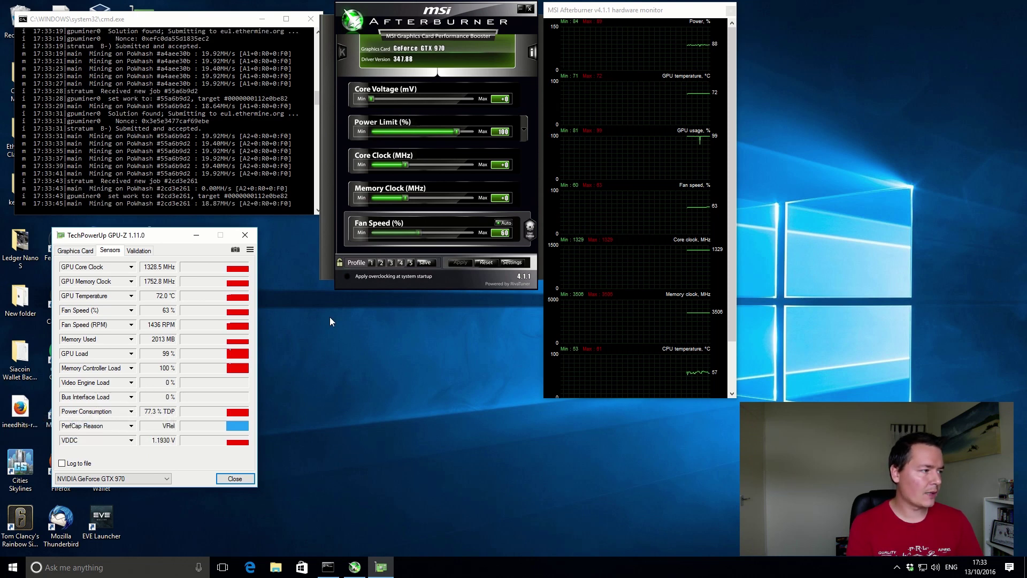
pyautogui.click(234, 123)
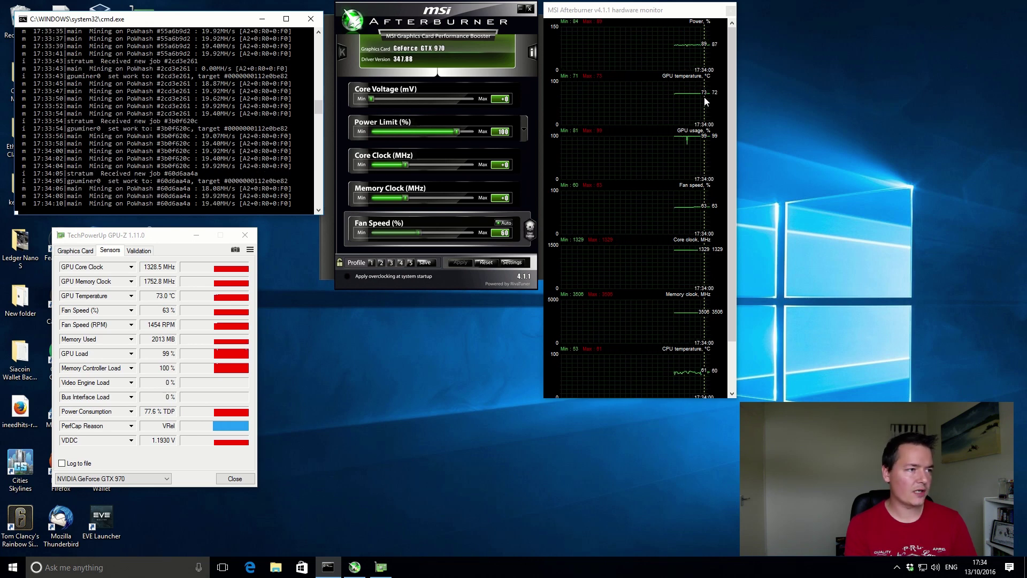
# - Load Afterburner profile 1 with core clock +175 and memory clock +100
pyautogui.click(371, 264)
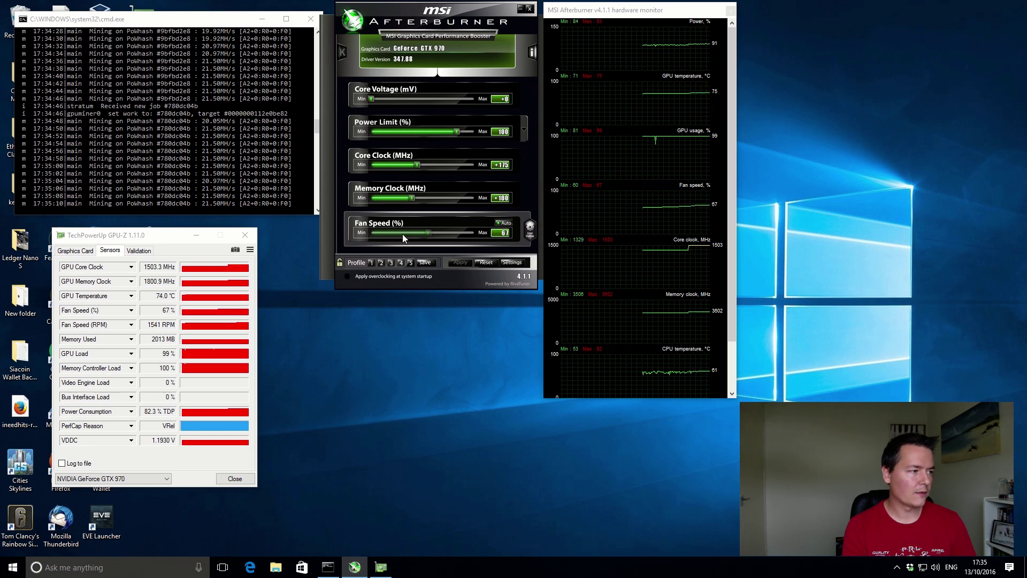
# - Load and apply profile 3: power limit 110%, core +230, memory +510, fan 100%
pyautogui.click(391, 263)
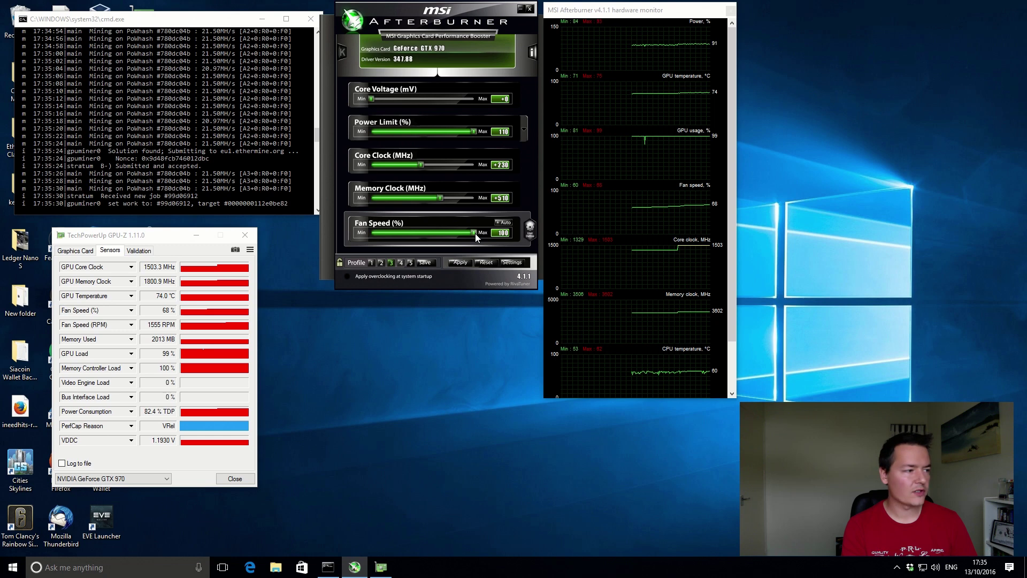
pyautogui.click(458, 262)
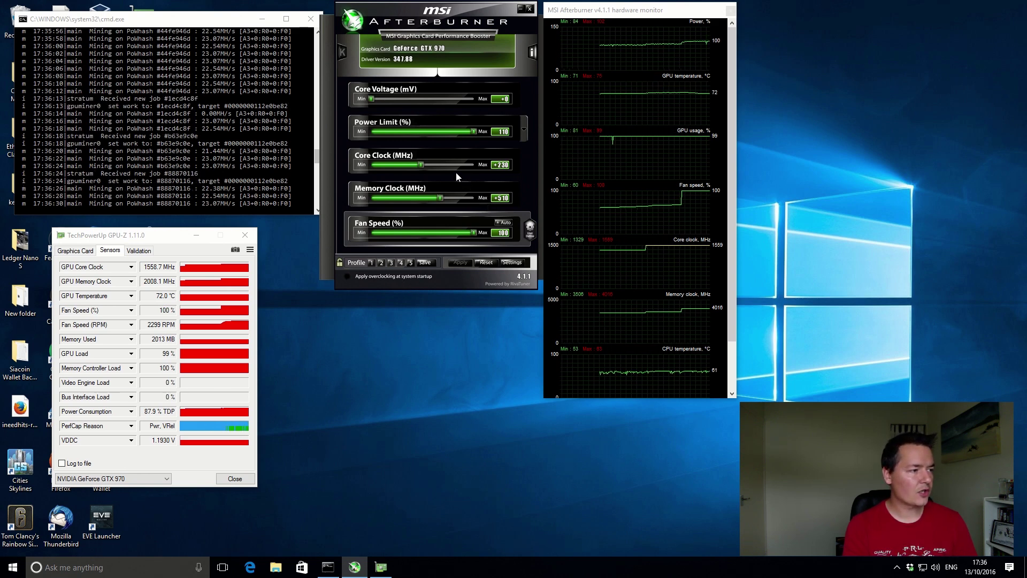
# - Apply profile 5, then raise and apply a higher memory clock offset reaching about 2065 MHz
pyautogui.click(411, 262)
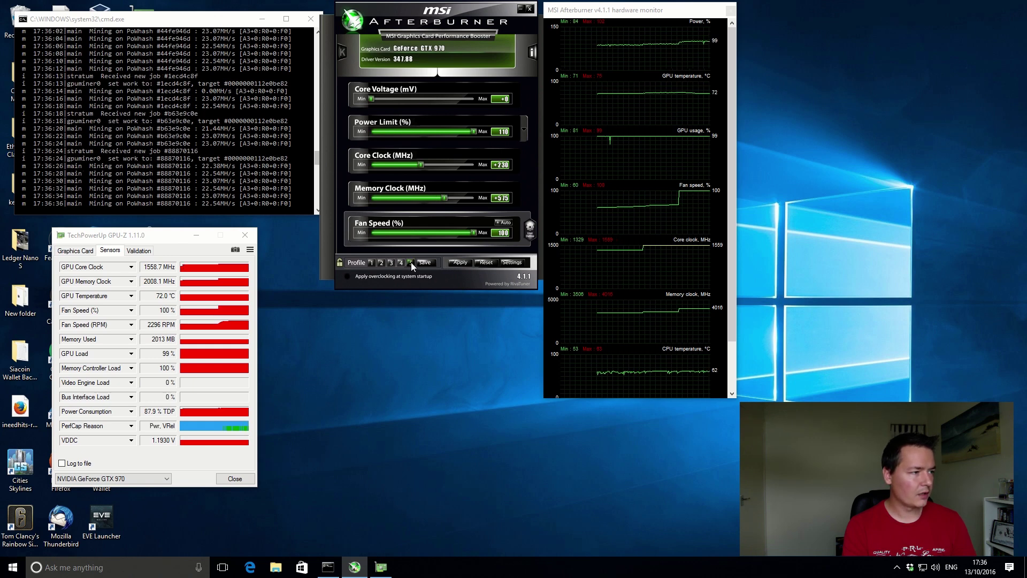
pyautogui.click(459, 263)
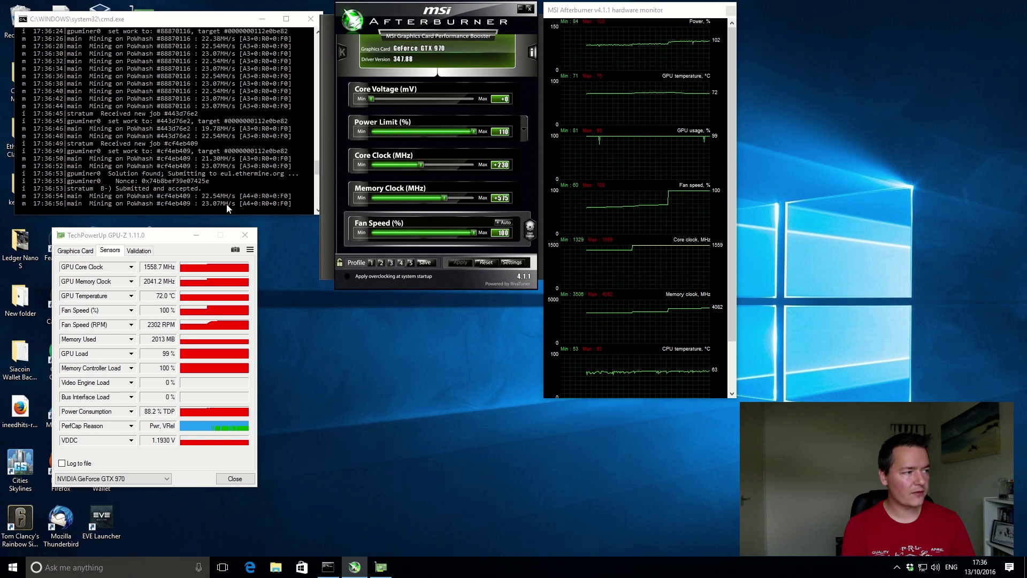
pyautogui.click(500, 198)
pyautogui.write('62')
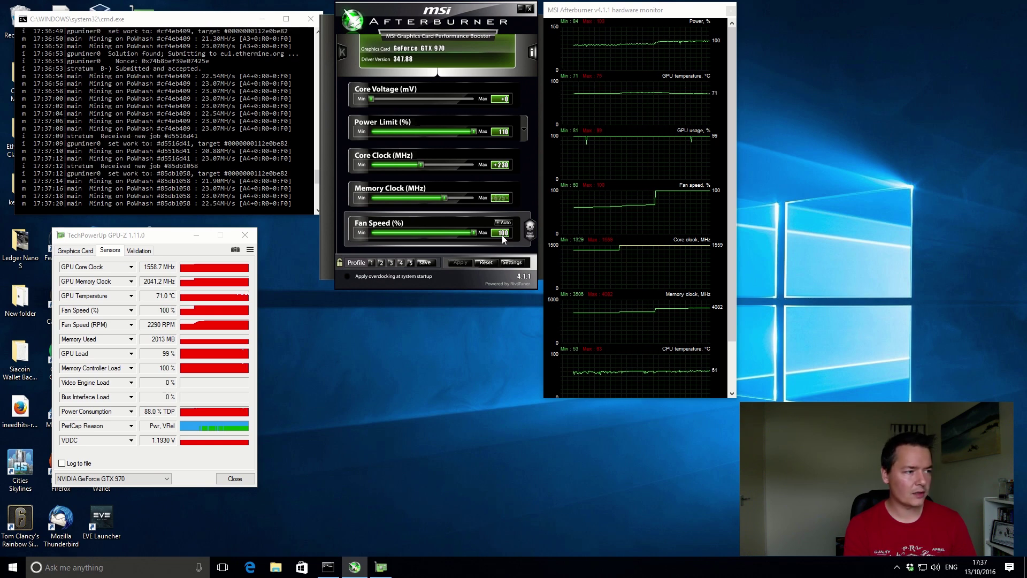
pyautogui.click(459, 262)
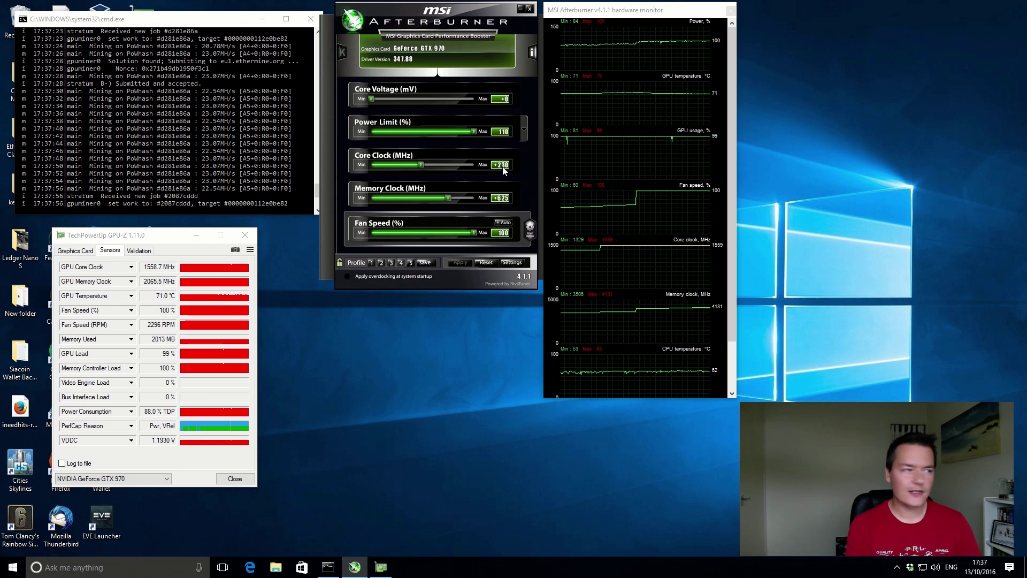
pyautogui.moveTo(710, 42)
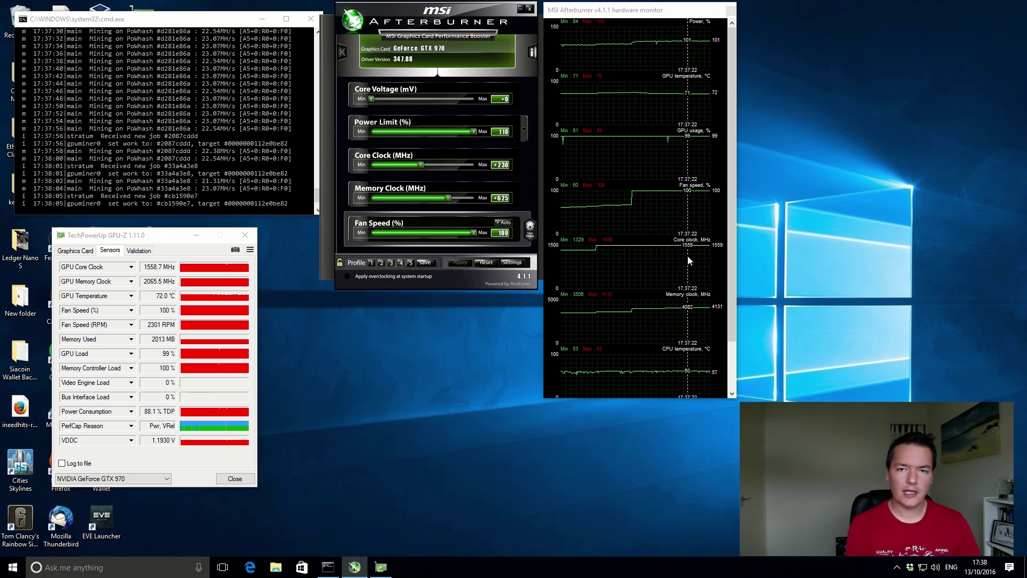
# - Set the core clock offset to +240 and apply it
pyautogui.click(501, 165)
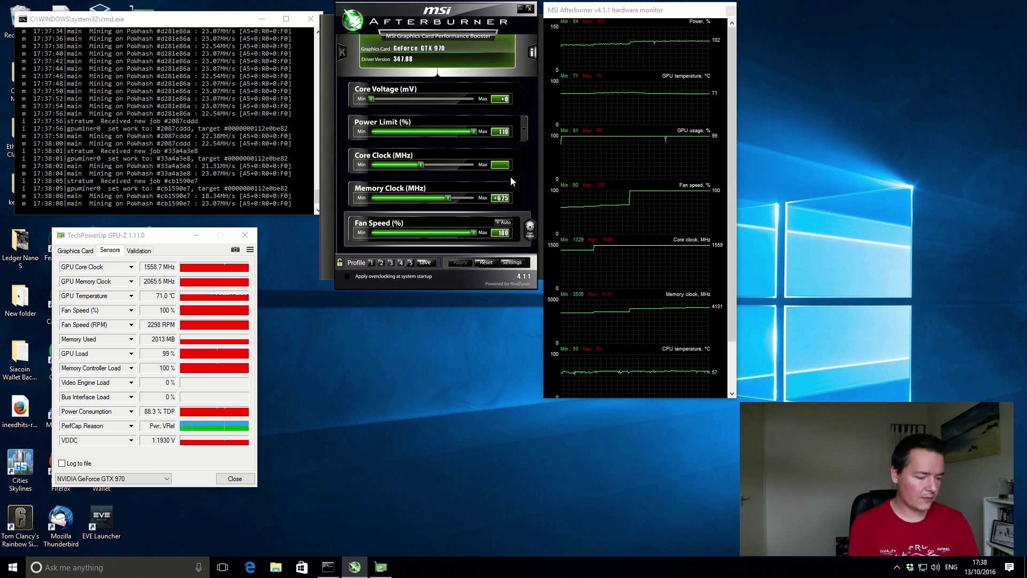
pyautogui.write('+240')
pyautogui.press('Return')
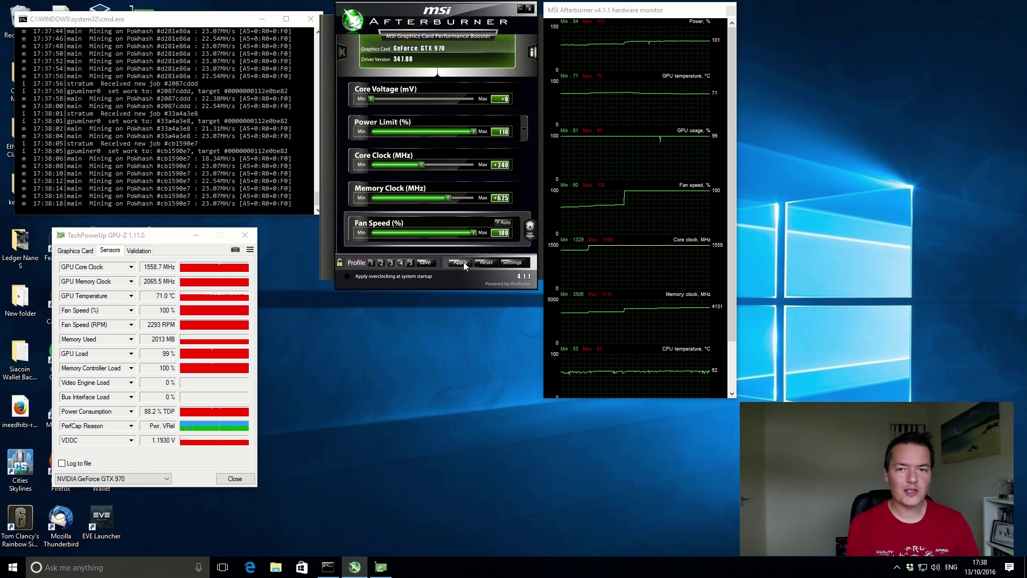
pyautogui.click(462, 262)
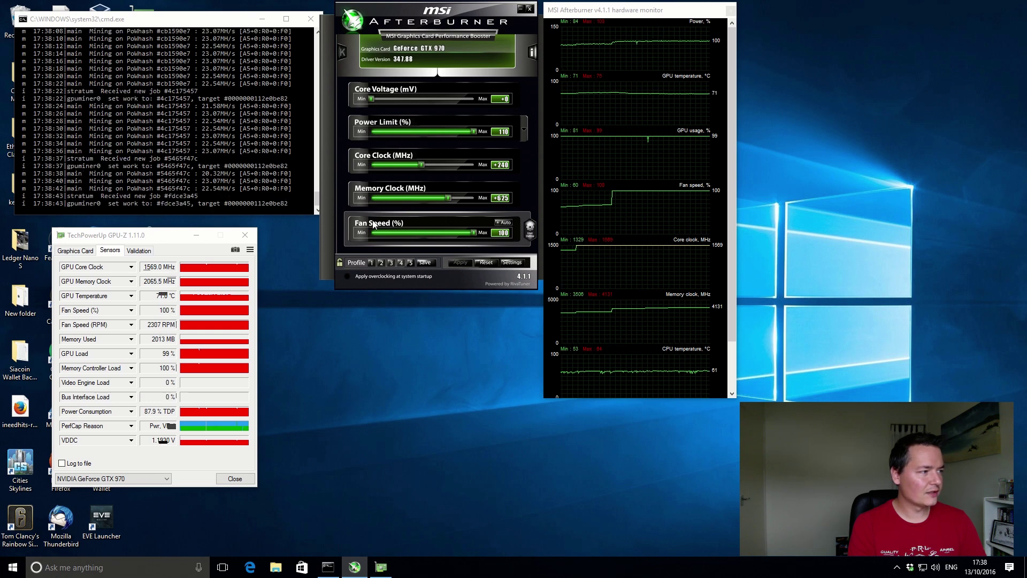
# - Enter a +250 core clock offset for the next test
pyautogui.click(501, 165)
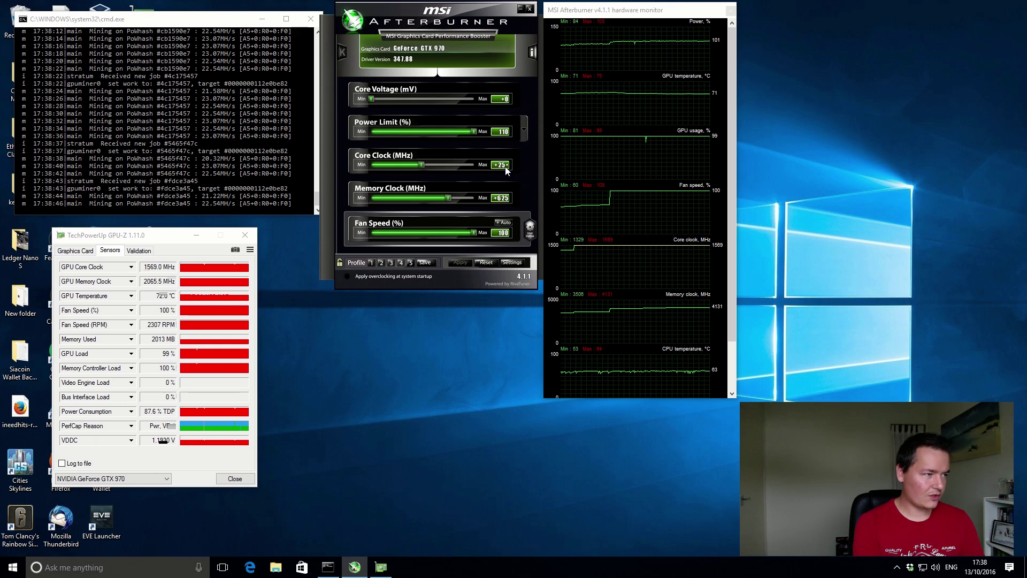
pyautogui.write('250')
pyautogui.press('Return')
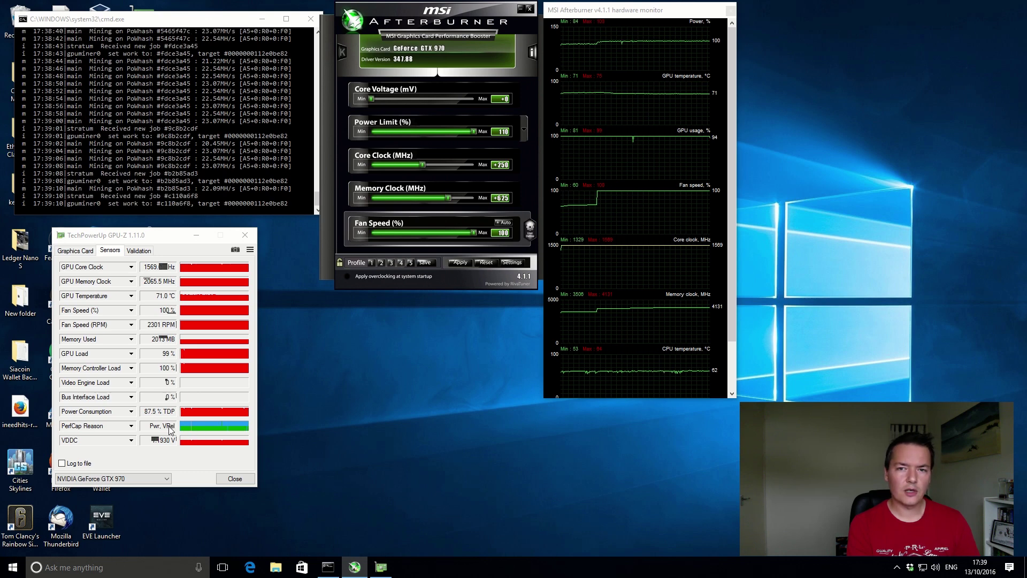
pyautogui.rightClick(26, 248)
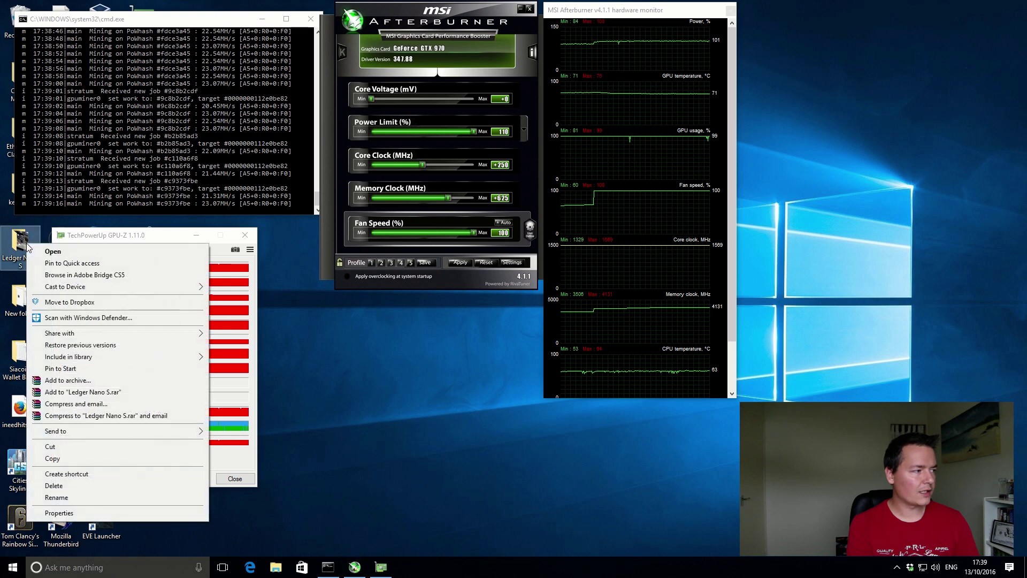
pyautogui.press('Escape')
pyautogui.click(274, 250)
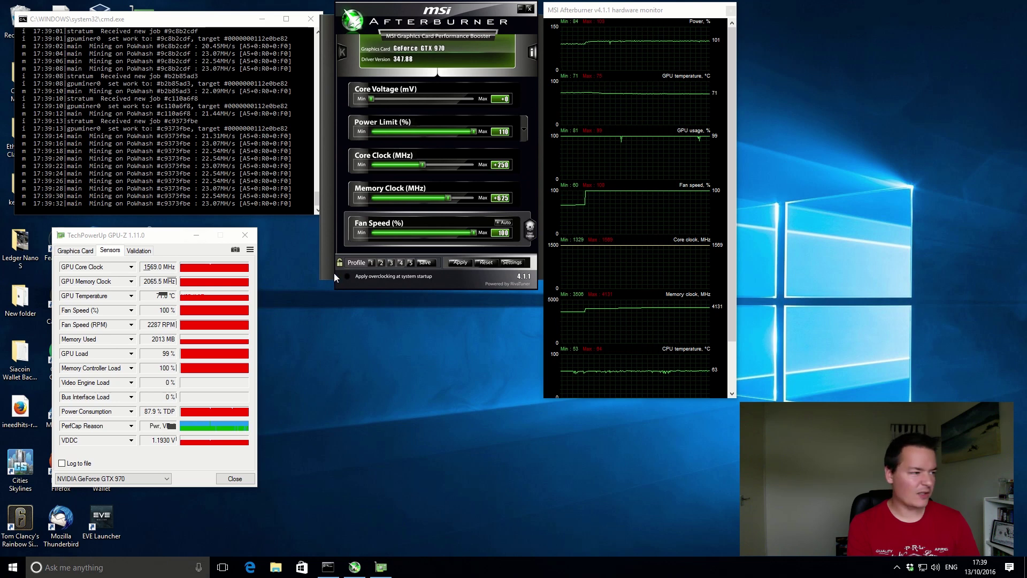
# - Reset Afterburner to defaults: power limit 100, core and memory offsets +0
pyautogui.click(485, 264)
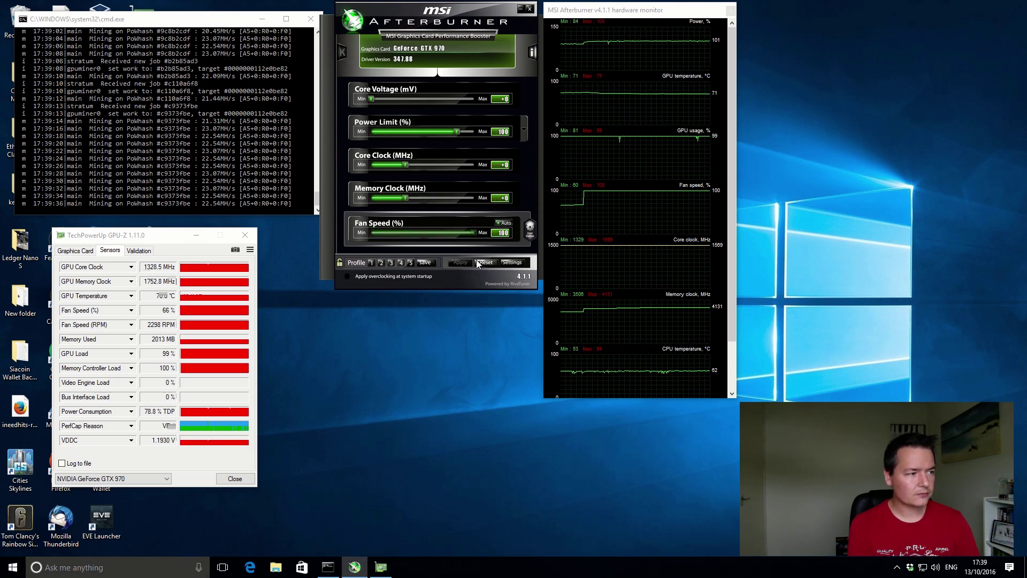